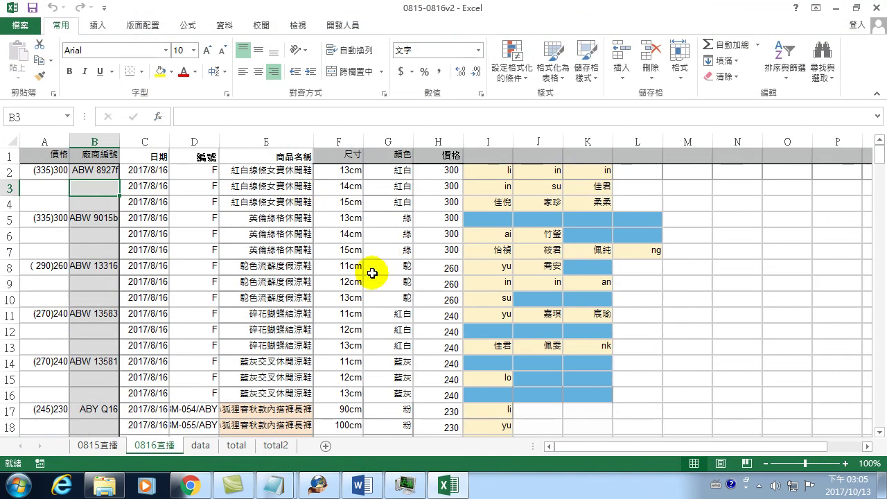
# - Switch to the 0815直播 sheet of the 0815-0816v2 workbook
pyautogui.click(110, 446)
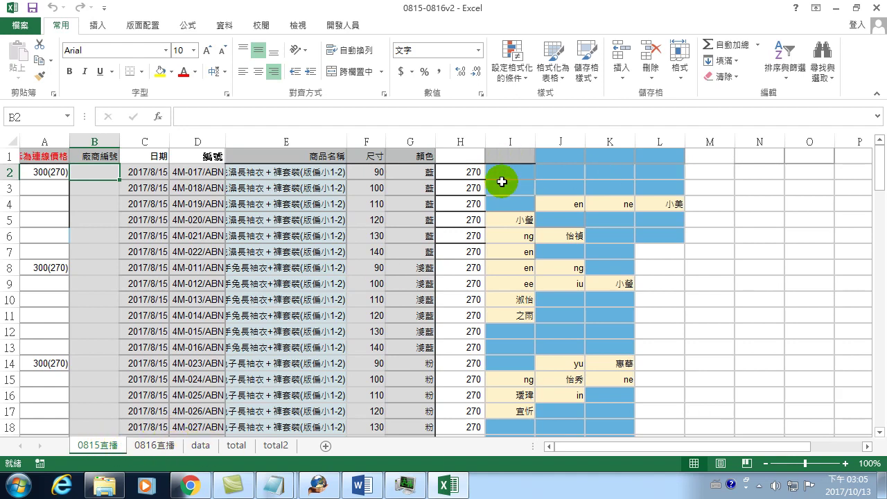
# - Select row 4's product details and J4's buyer entry, then view the data sheet
pyautogui.click(502, 182)
pyautogui.click(561, 203)
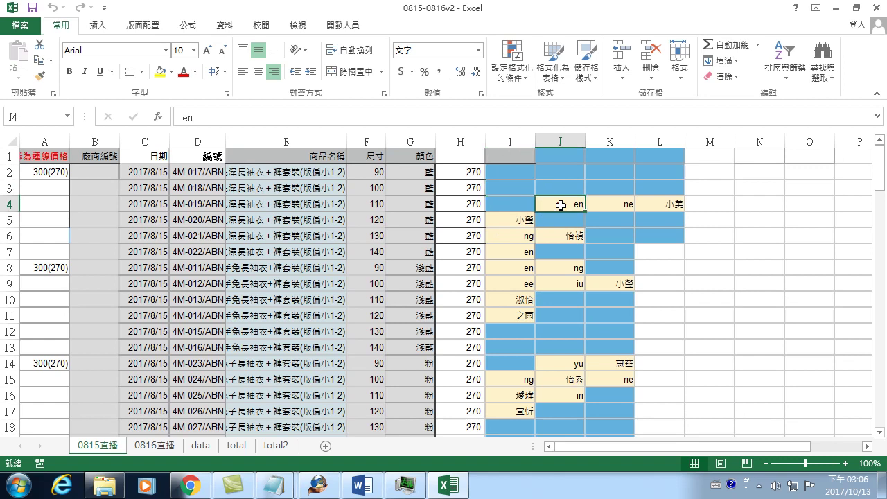
pyautogui.moveTo(471, 201); pyautogui.dragTo(149, 206)
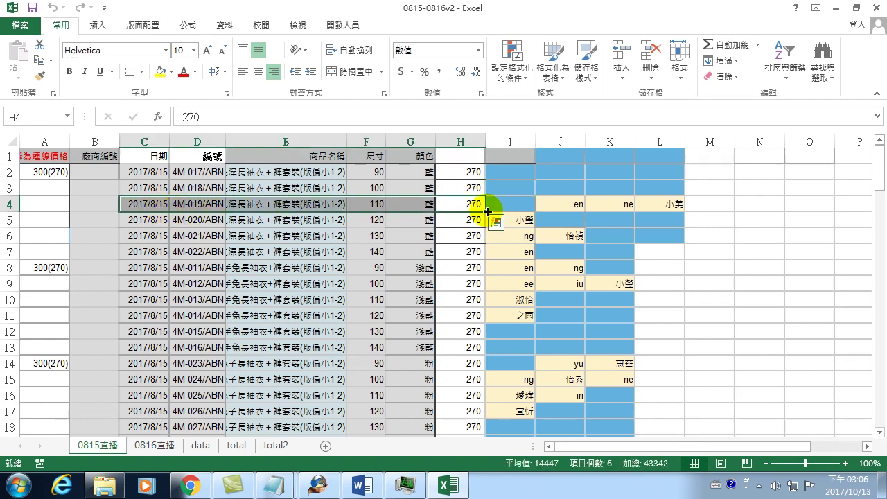
pyautogui.click(574, 204)
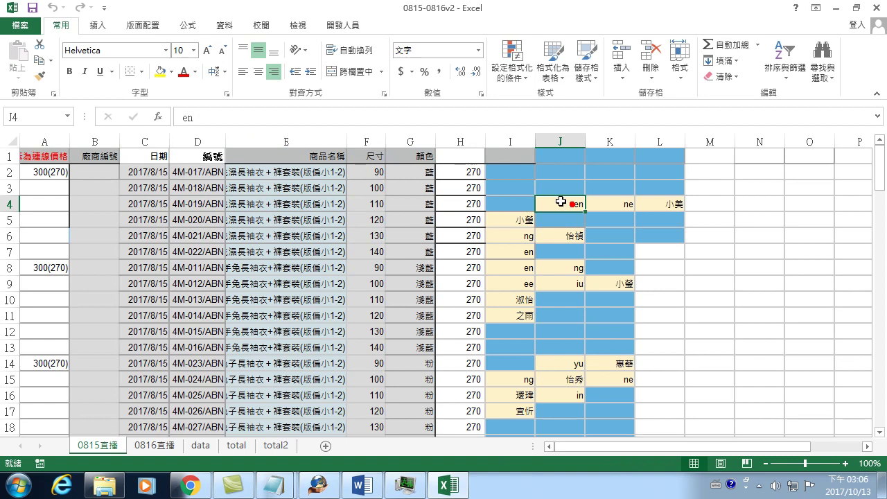
pyautogui.click(199, 447)
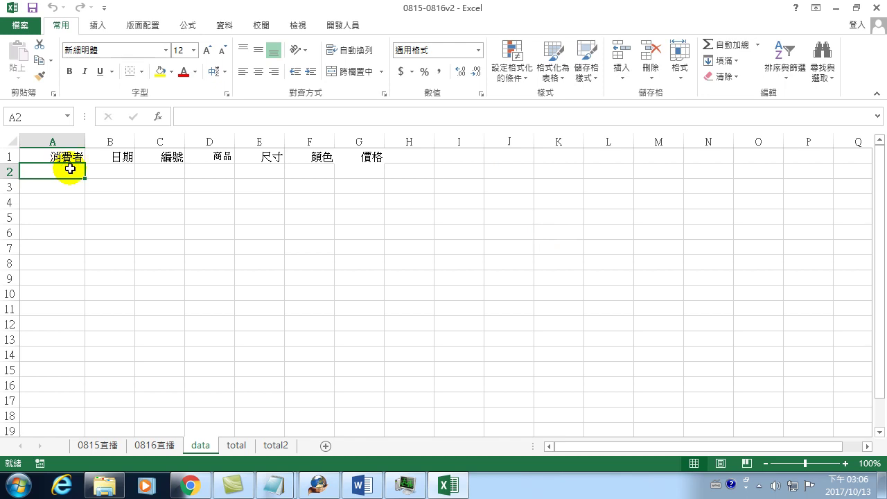
# - Reselect row 4's product details C4 through H4 on 0815直播, then view the header-only data sheet
pyautogui.click(103, 445)
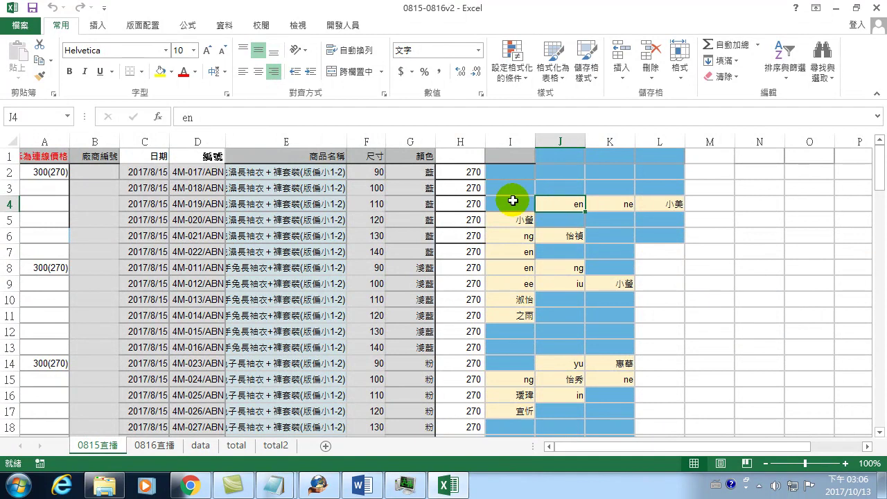
pyautogui.click(474, 204)
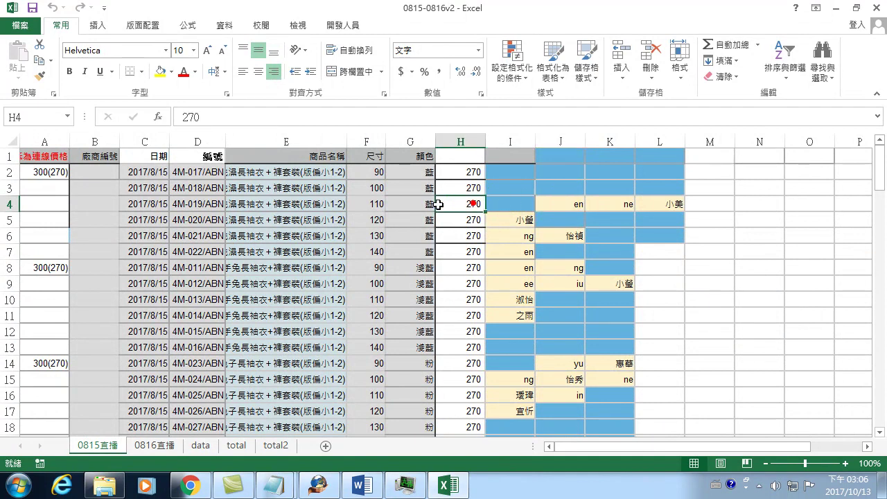
pyautogui.moveTo(438, 205); pyautogui.dragTo(147, 206)
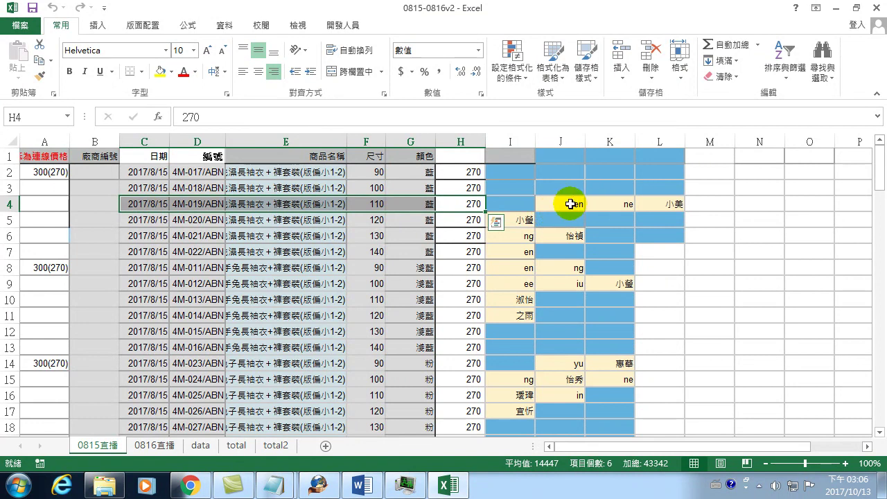
pyautogui.hotkey('ctrl', 'Left')
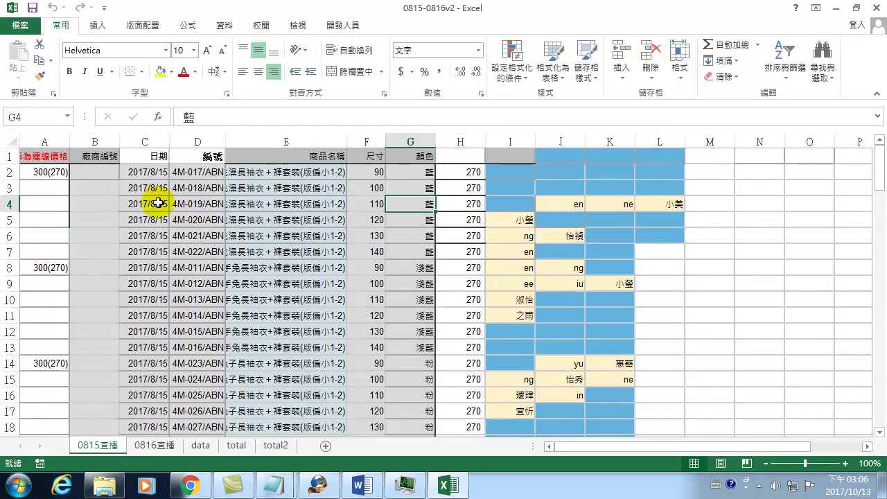
pyautogui.click(142, 206)
pyautogui.moveTo(164, 206); pyautogui.dragTo(463, 205)
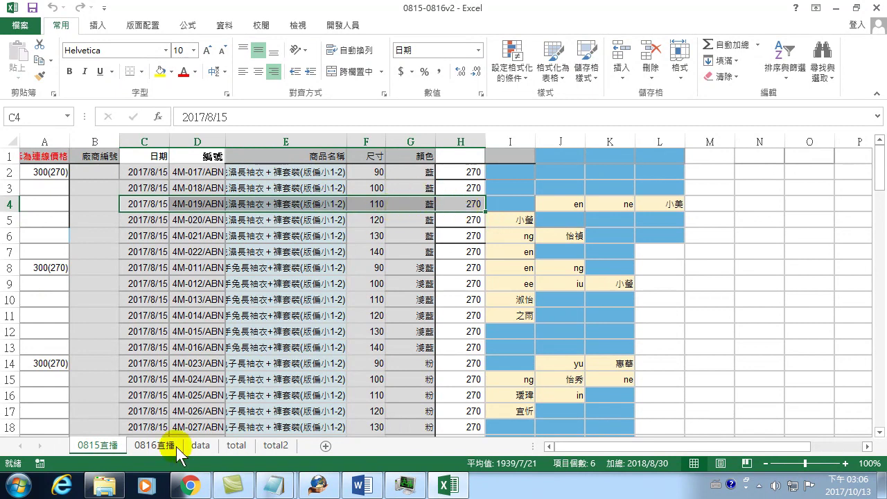
pyautogui.click(200, 446)
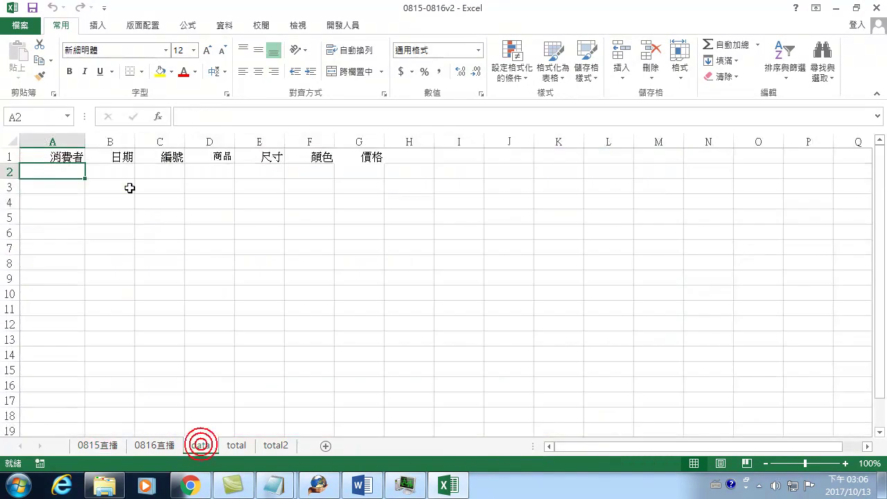
# - Return to the 0815直播 sheet and bring up, then dismiss, J4's cell menu
pyautogui.click(92, 171)
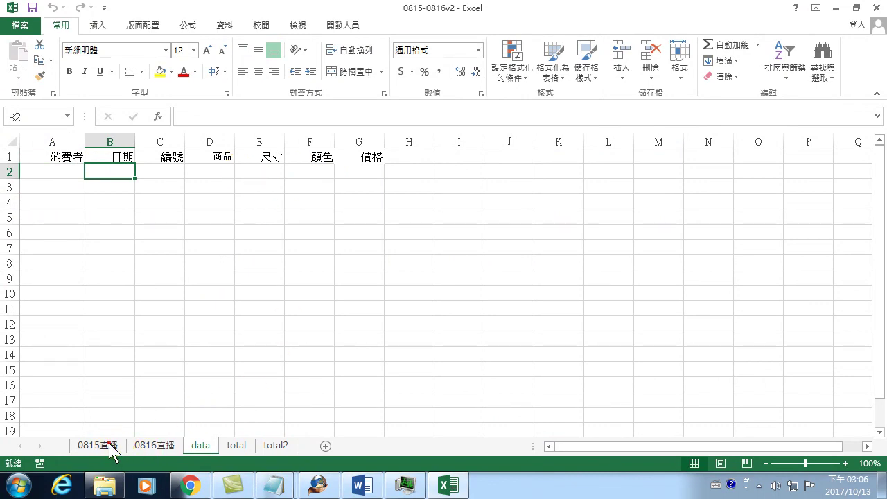
pyautogui.click(100, 445)
pyautogui.rightClick(555, 202)
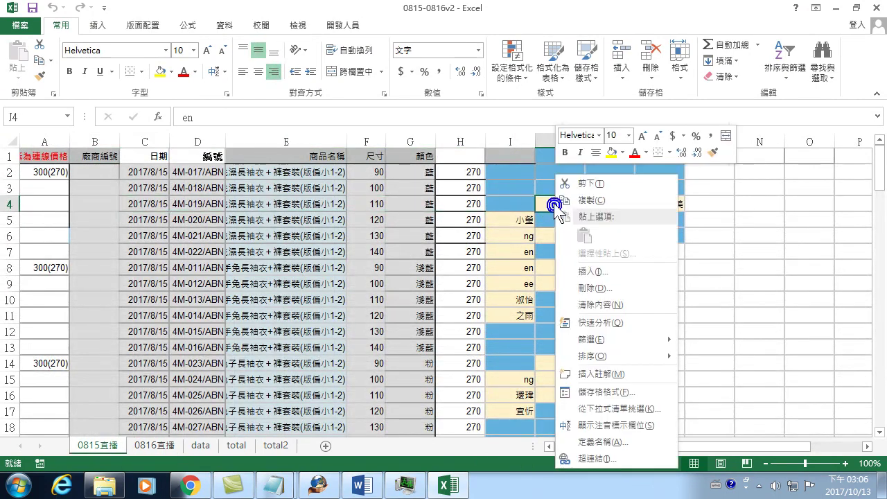
pyautogui.click(508, 197)
# - Try moving cell I2 down to I3, then move it back to I2
pyautogui.click(510, 170)
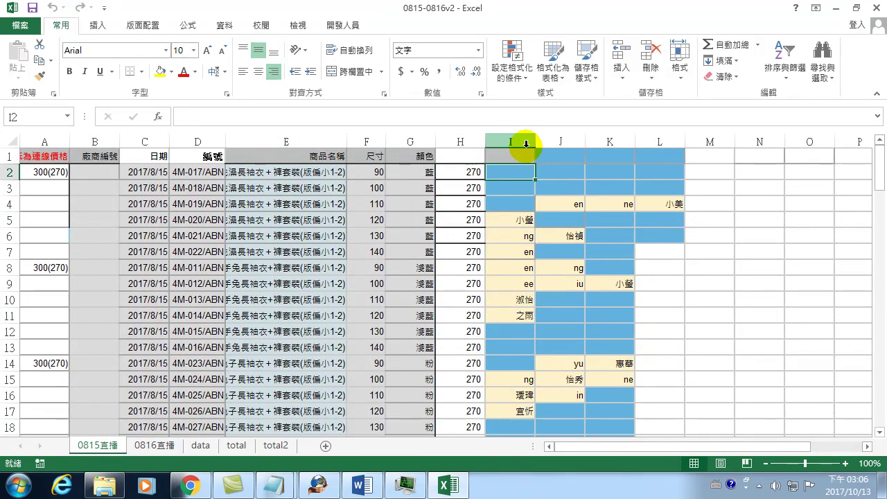
pyautogui.click(516, 173)
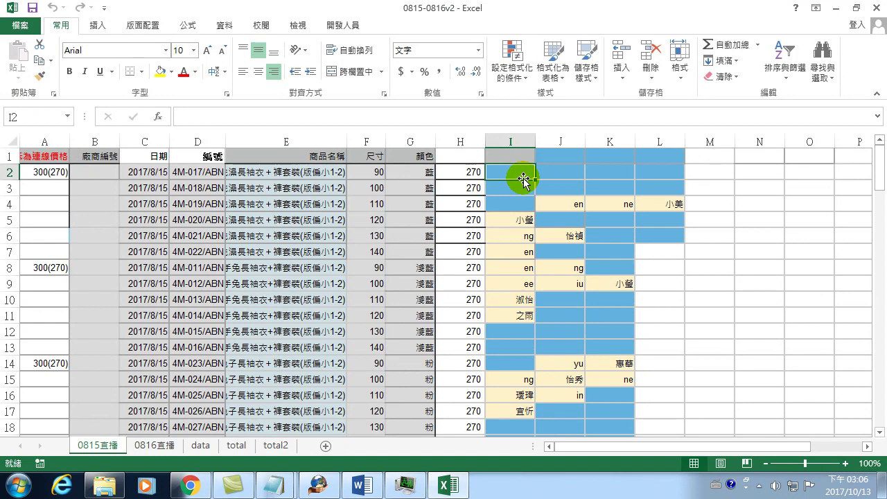
pyautogui.moveTo(523, 180)
pyautogui.mouseDown()
pyautogui.moveTo(513, 192)
pyautogui.moveTo(513, 170)
pyautogui.mouseUp()
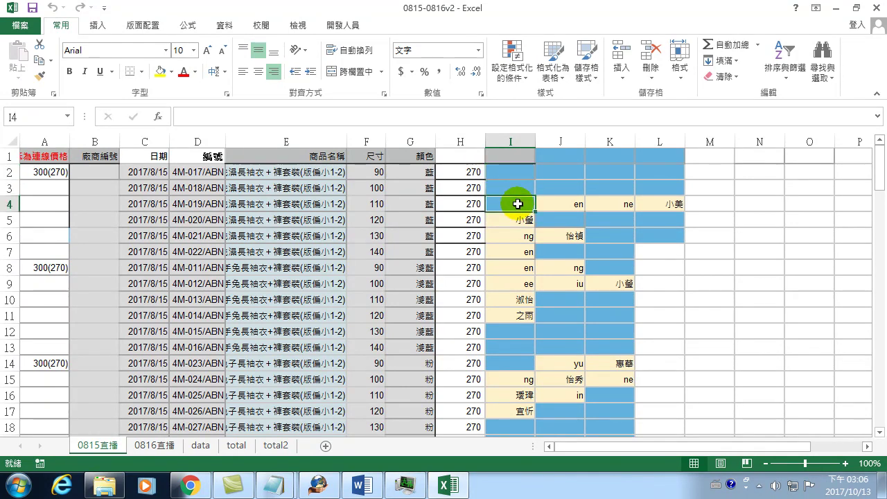
pyautogui.click(513, 170)
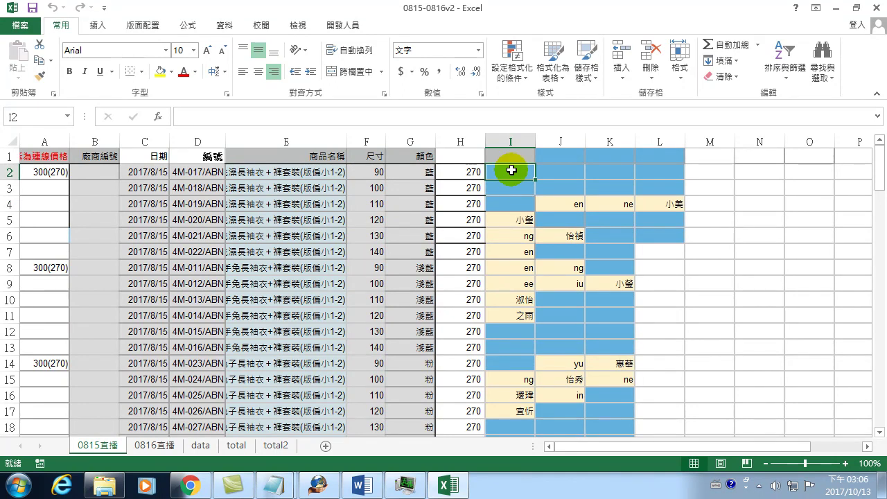
pyautogui.moveTo(511, 170); pyautogui.dragTo(521, 182)
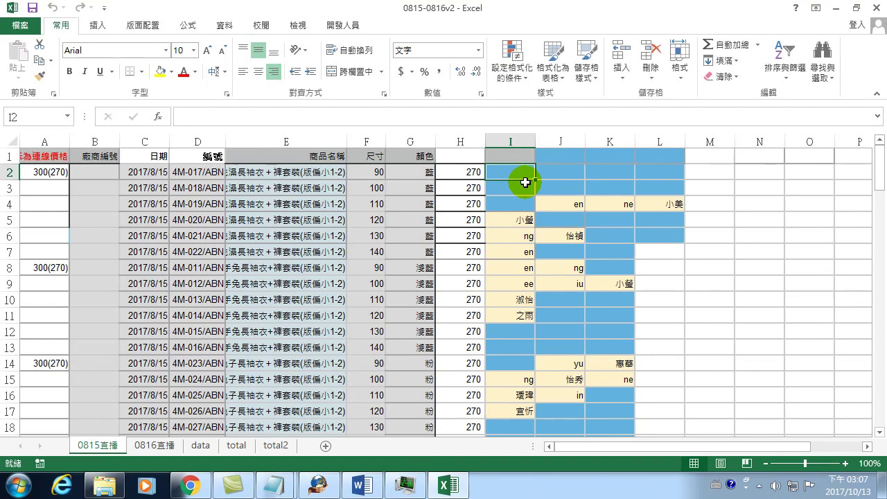
# - Copy the buyer name 小螢 from I5 into data sheet cell A2, then move to B2
pyautogui.click(510, 219)
pyautogui.rightClick(510, 219)
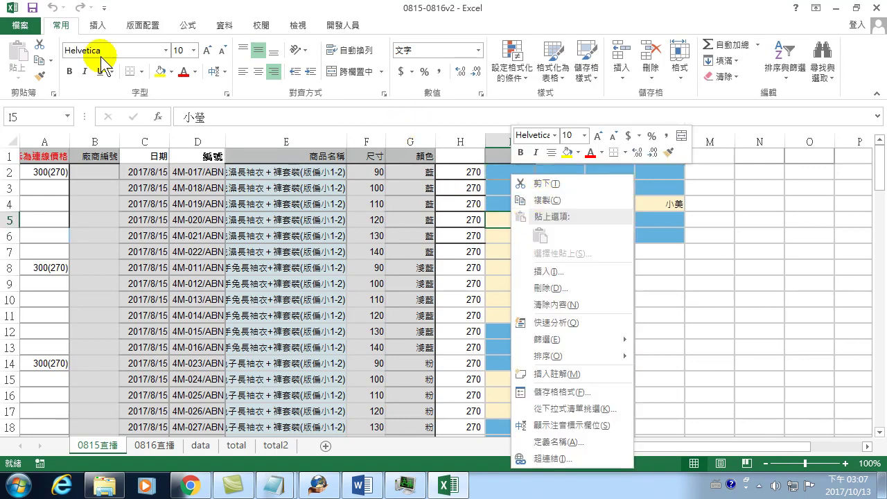
pyautogui.click(40, 62)
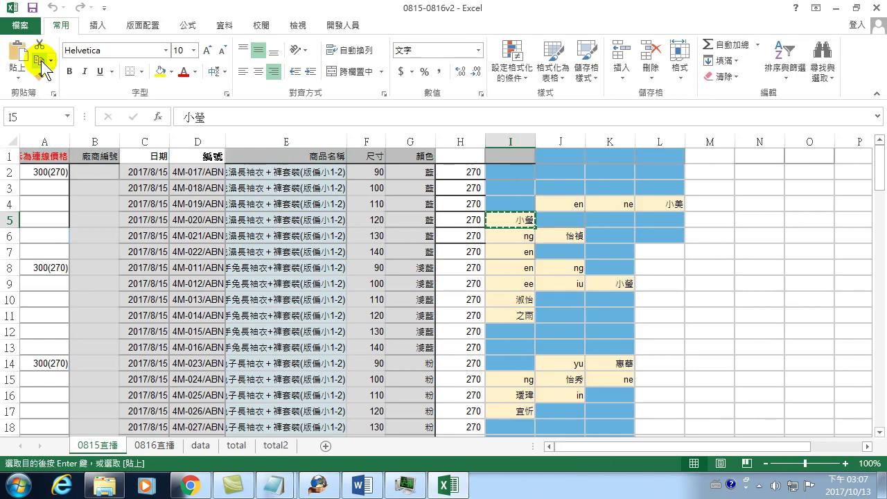
pyautogui.click(201, 445)
pyautogui.click(61, 172)
pyautogui.click(61, 173)
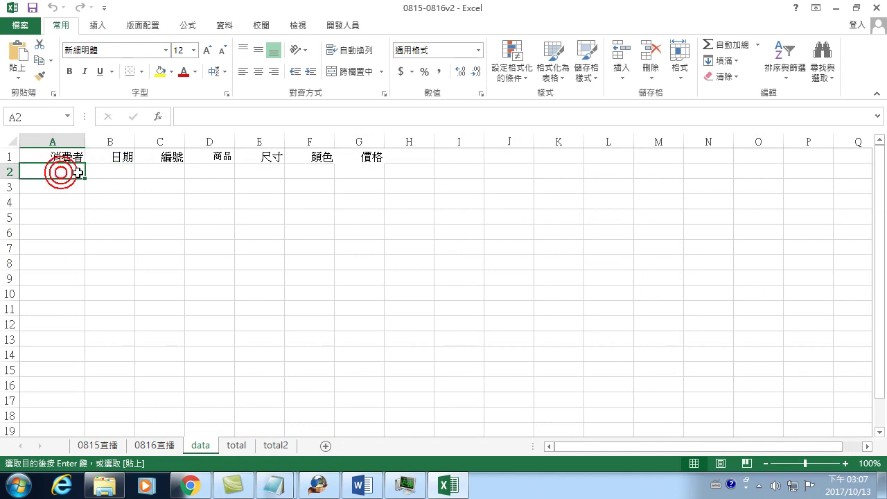
pyautogui.click(27, 45)
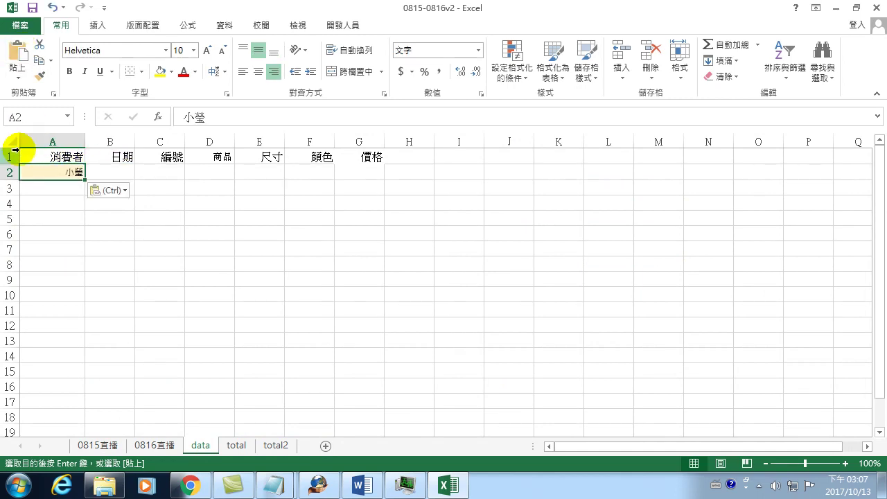
pyautogui.press('Tab')
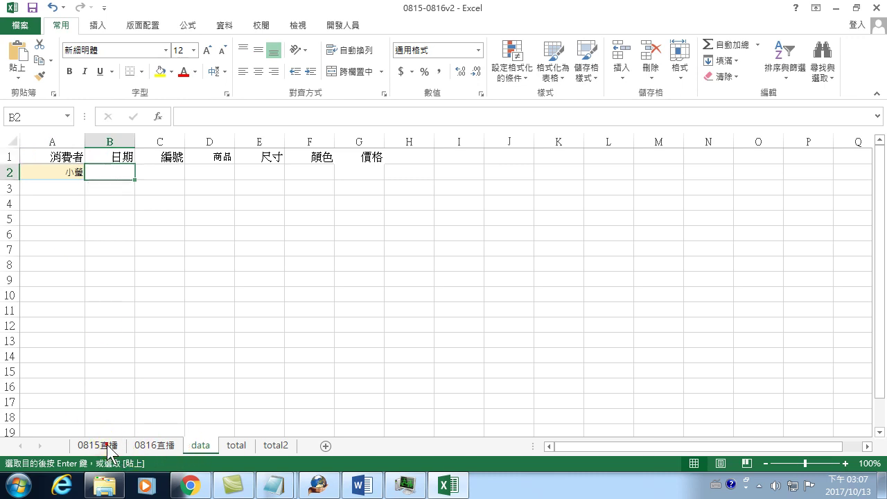
# - Copy C5:H5 (2017/8/15, 4M-020/ABN, 120, 藍, 270) from 0815直播 into data sheet B2:G2
pyautogui.click(108, 447)
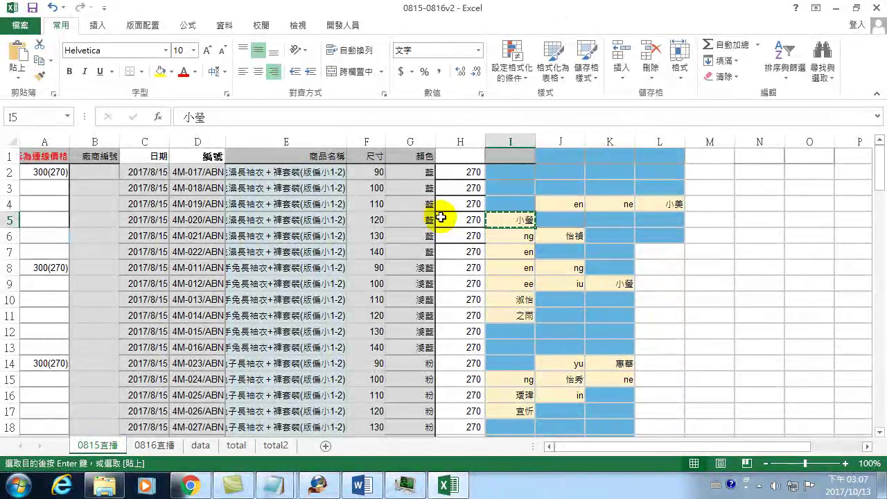
pyautogui.click(137, 220)
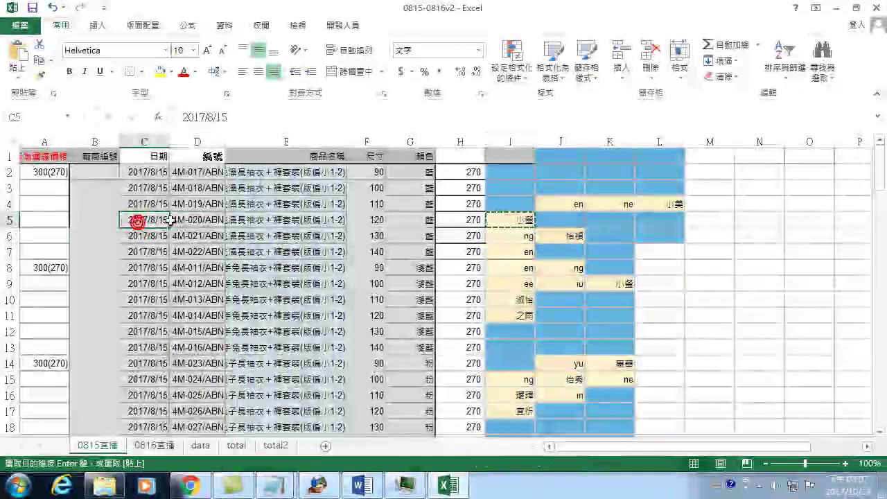
pyautogui.moveTo(170, 221); pyautogui.dragTo(468, 222)
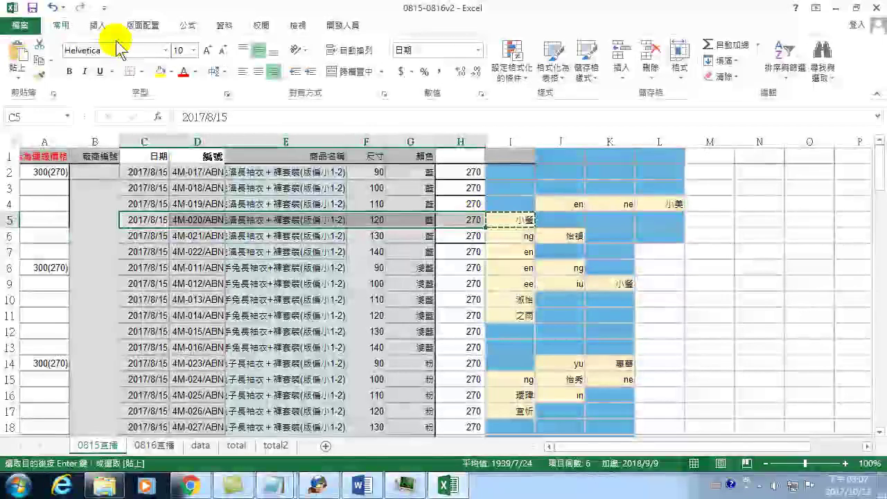
pyautogui.click(38, 57)
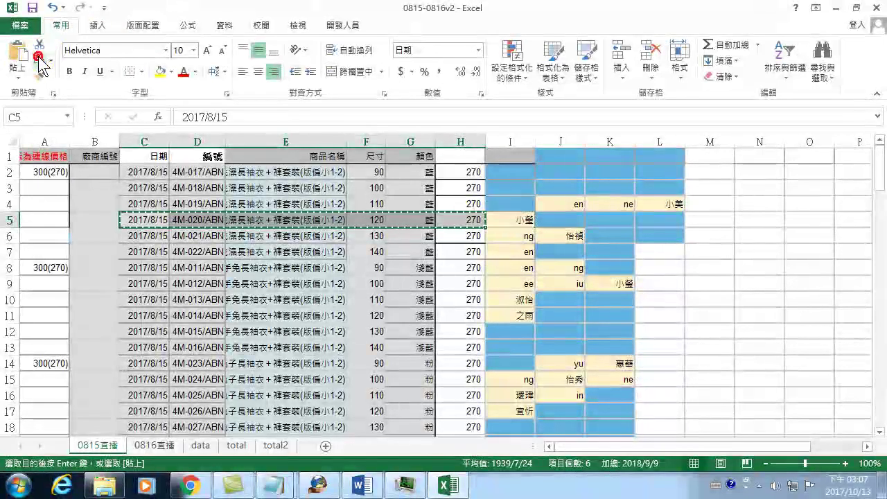
pyautogui.click(201, 446)
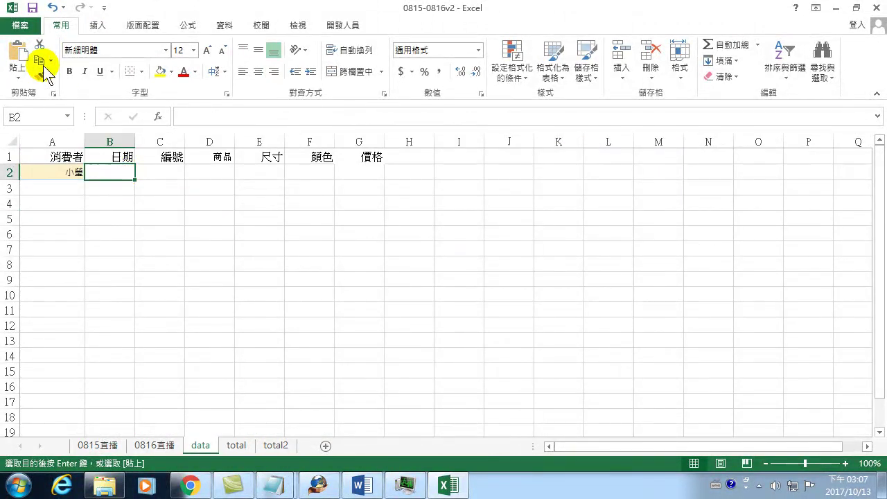
pyautogui.click(17, 52)
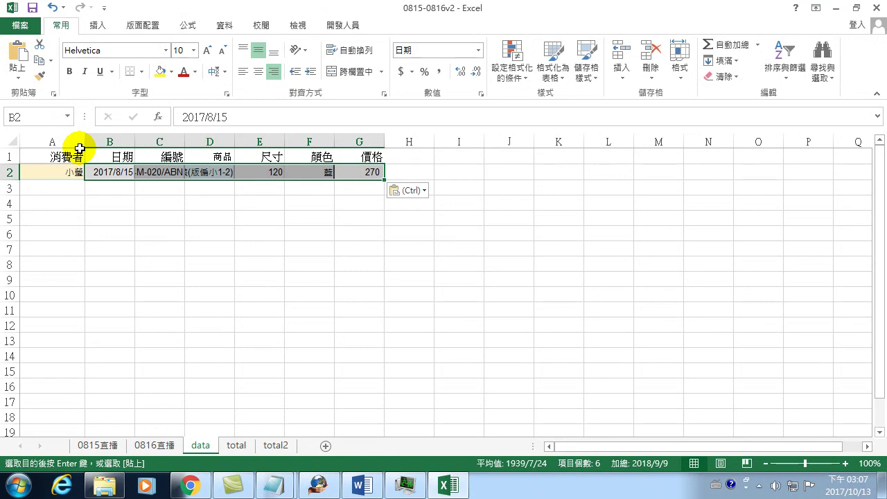
# - On the 0815直播 sheet, select column J and cancel the pending copy
pyautogui.click(97, 445)
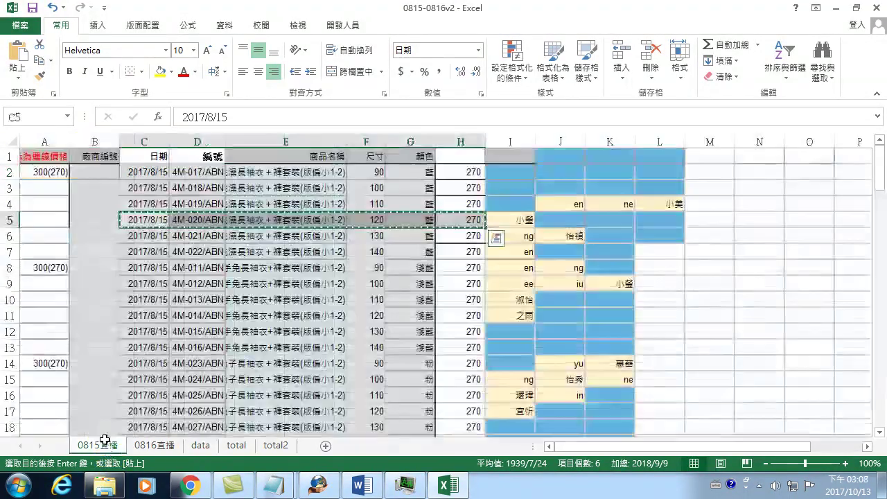
pyautogui.click(561, 141)
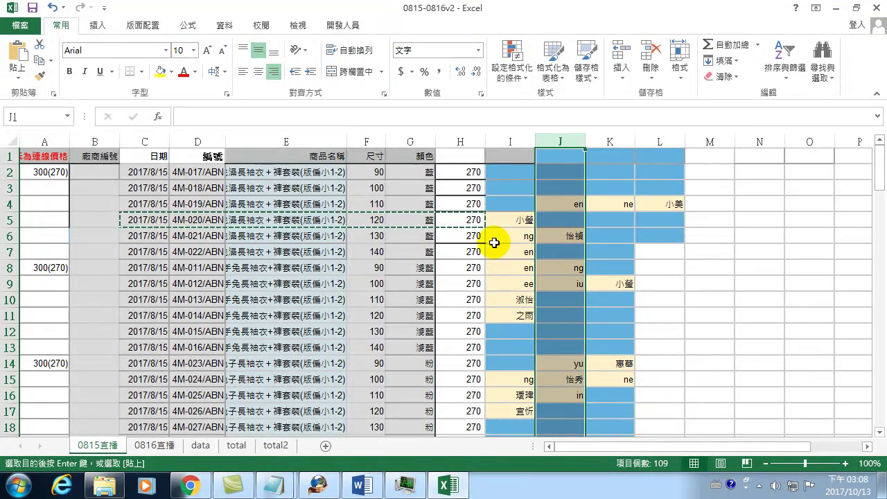
pyautogui.press('Escape')
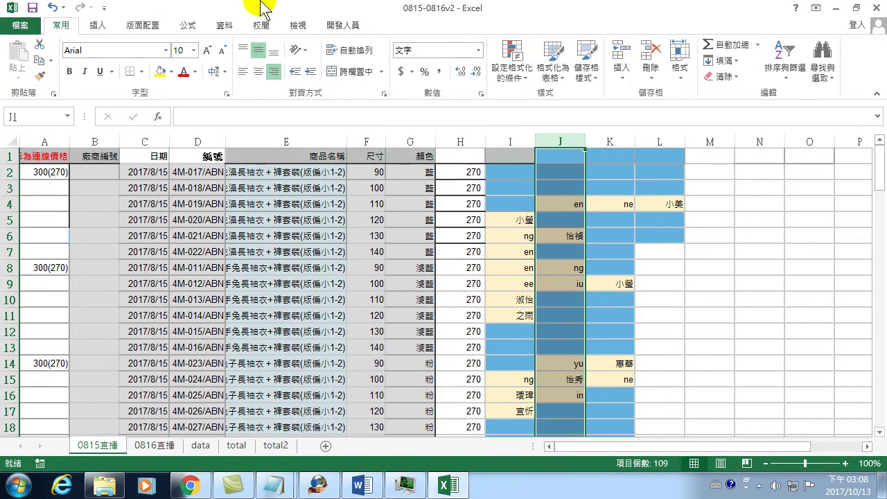
# - Delete row 2 from the data sheet, then return to 0815直播
pyautogui.click(198, 445)
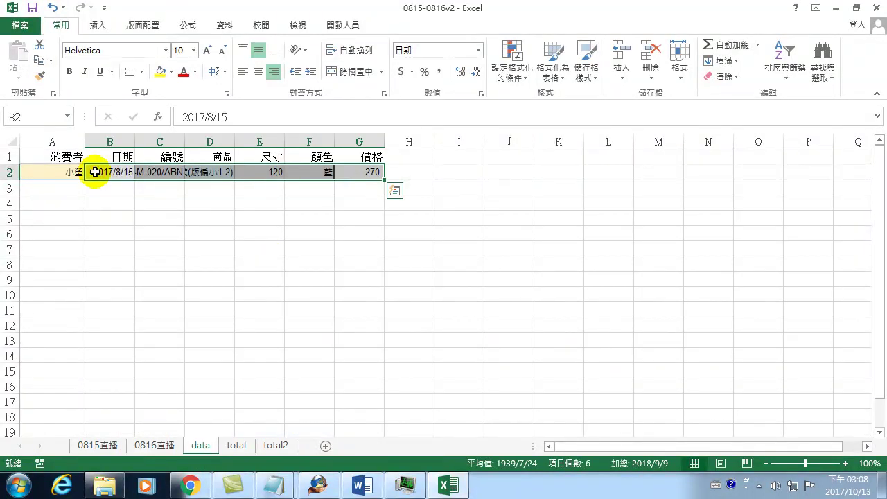
pyautogui.rightClick(10, 172)
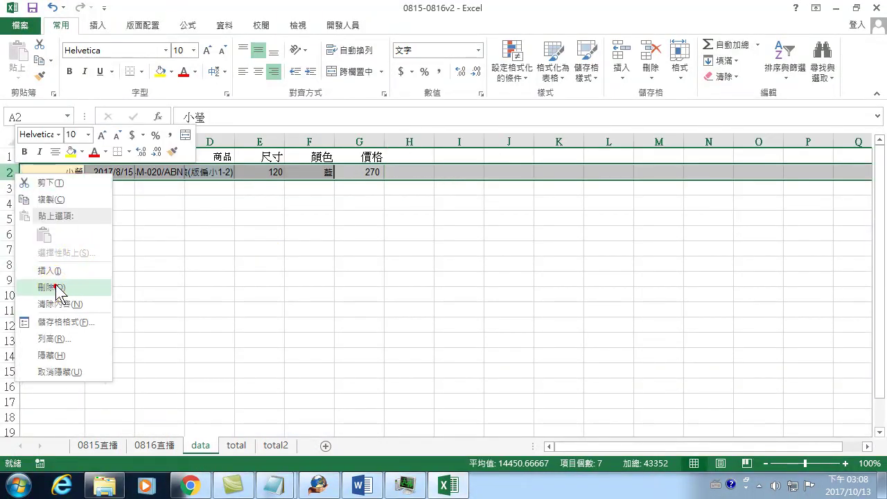
pyautogui.click(61, 287)
pyautogui.click(46, 172)
pyautogui.click(112, 448)
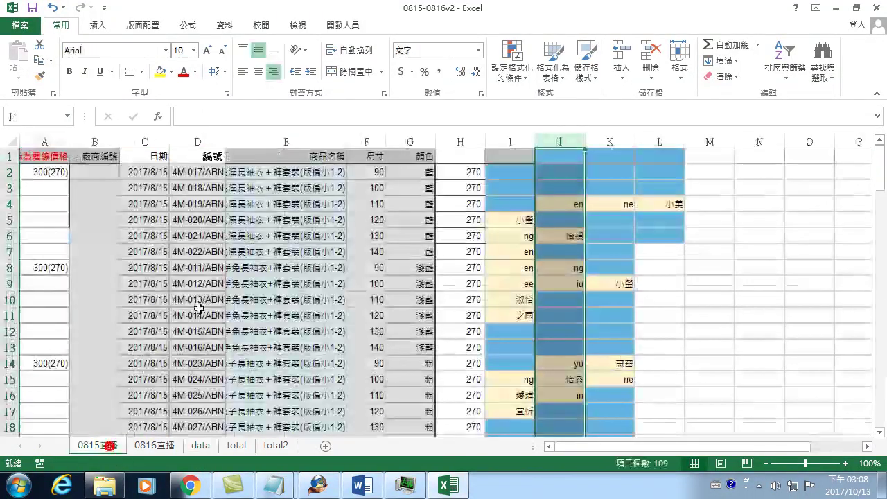
pyautogui.click(489, 174)
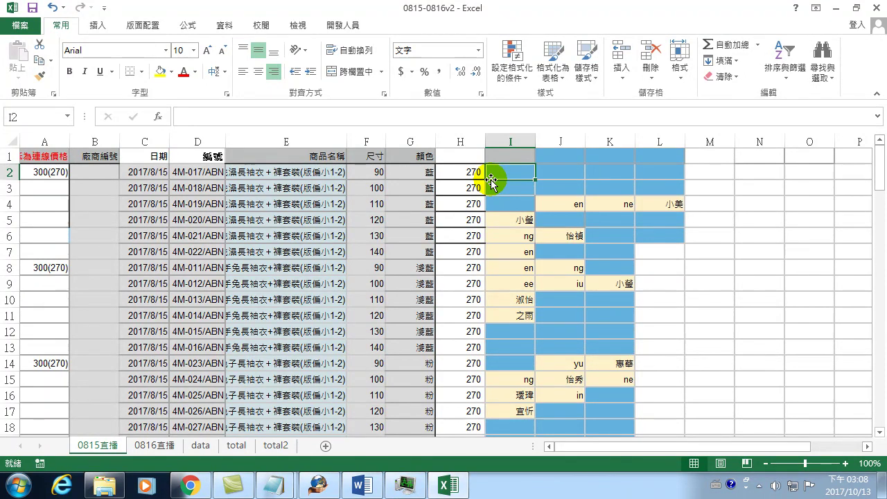
pyautogui.click(522, 178)
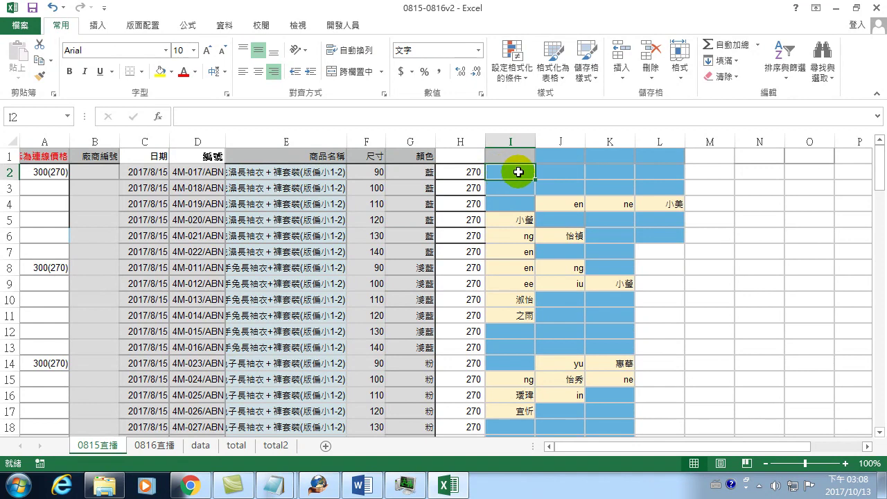
# - Enter Test in I2, then check row 2's product details C2:H2 and cell J2
pyautogui.write('An')
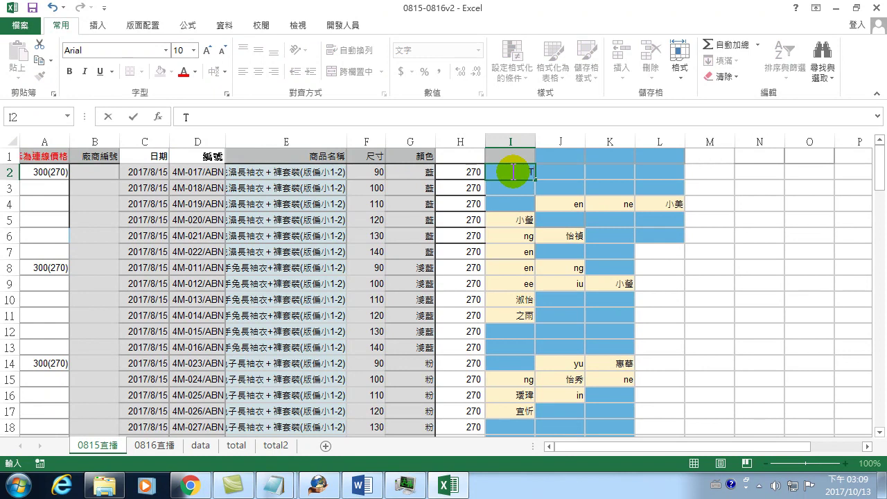
pyautogui.write('t')
pyautogui.press('Return')
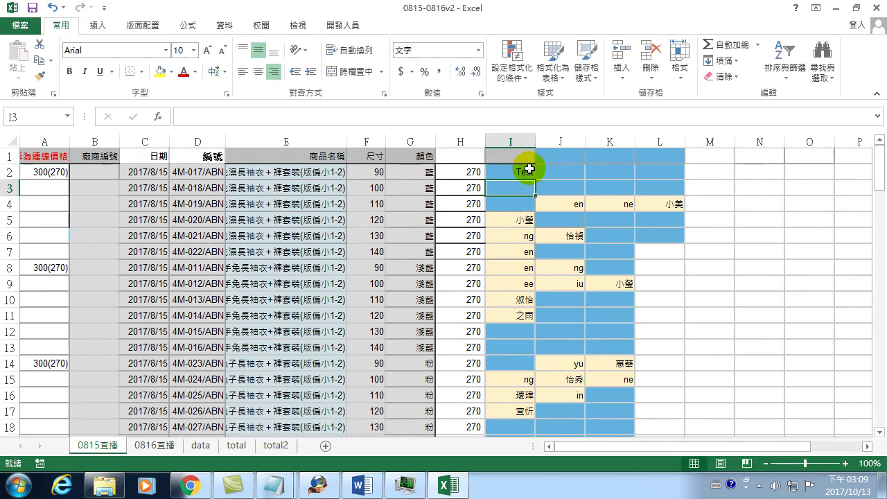
pyautogui.click(517, 173)
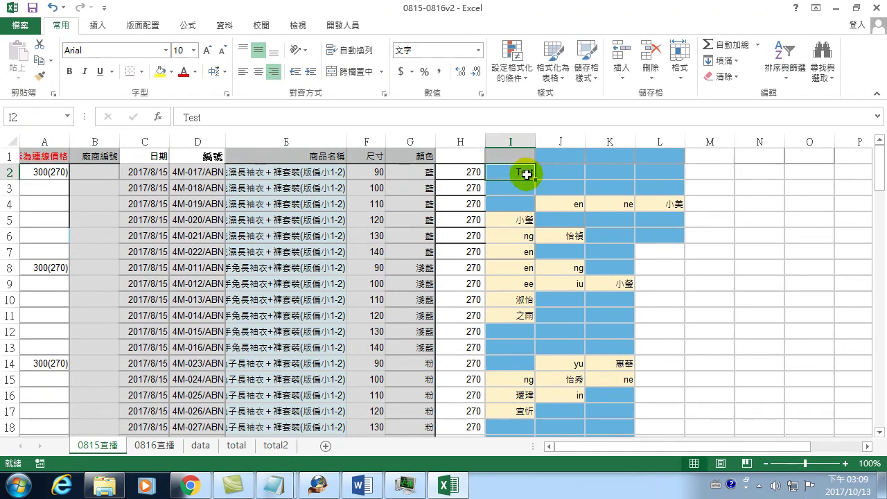
pyautogui.moveTo(139, 174); pyautogui.dragTo(467, 180)
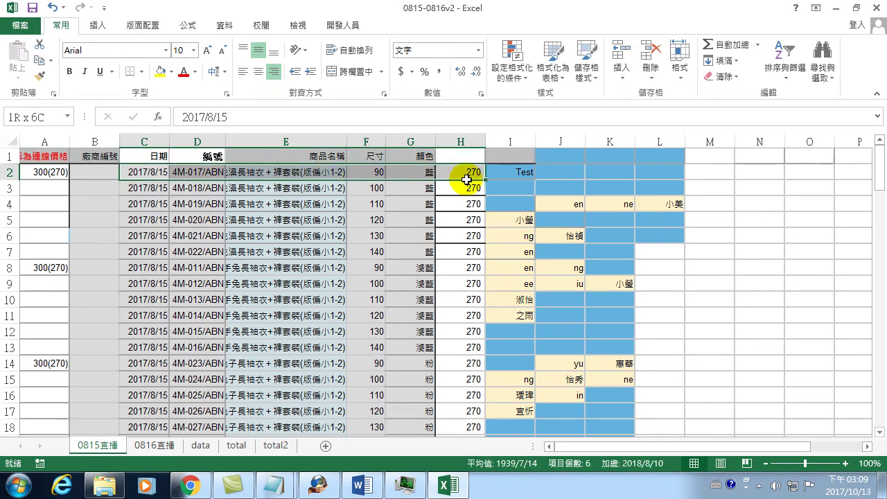
pyautogui.click(495, 177)
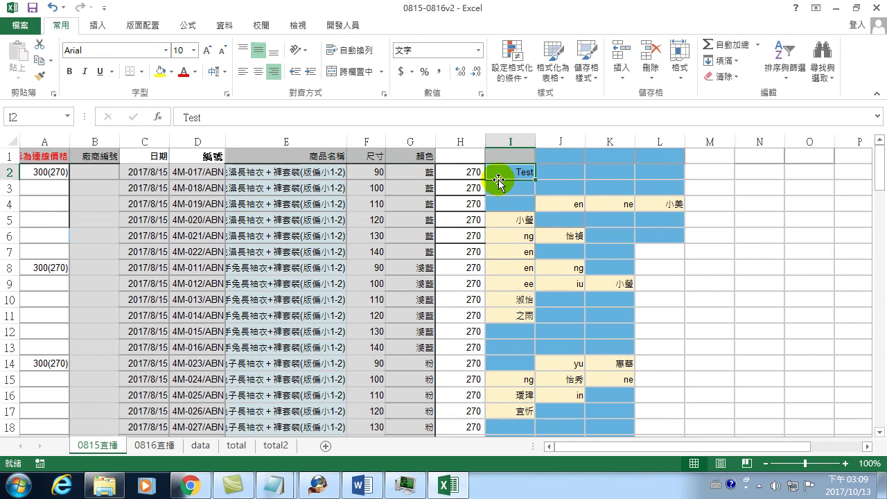
pyautogui.click(556, 171)
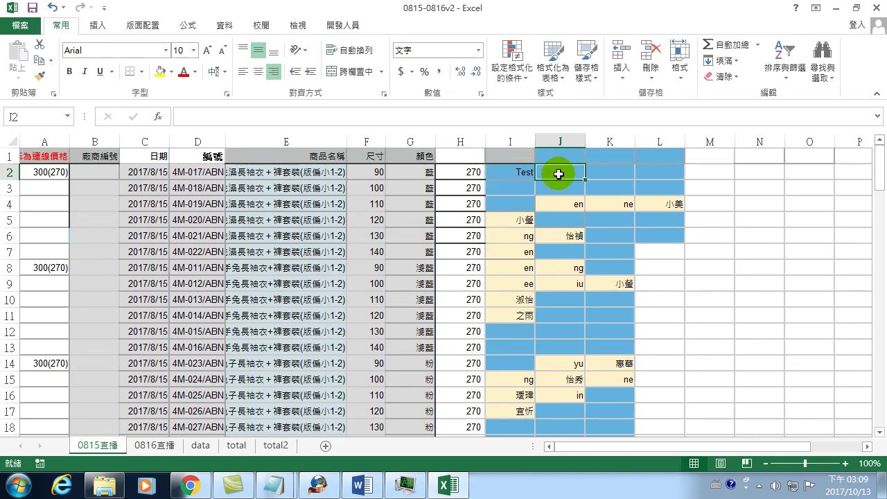